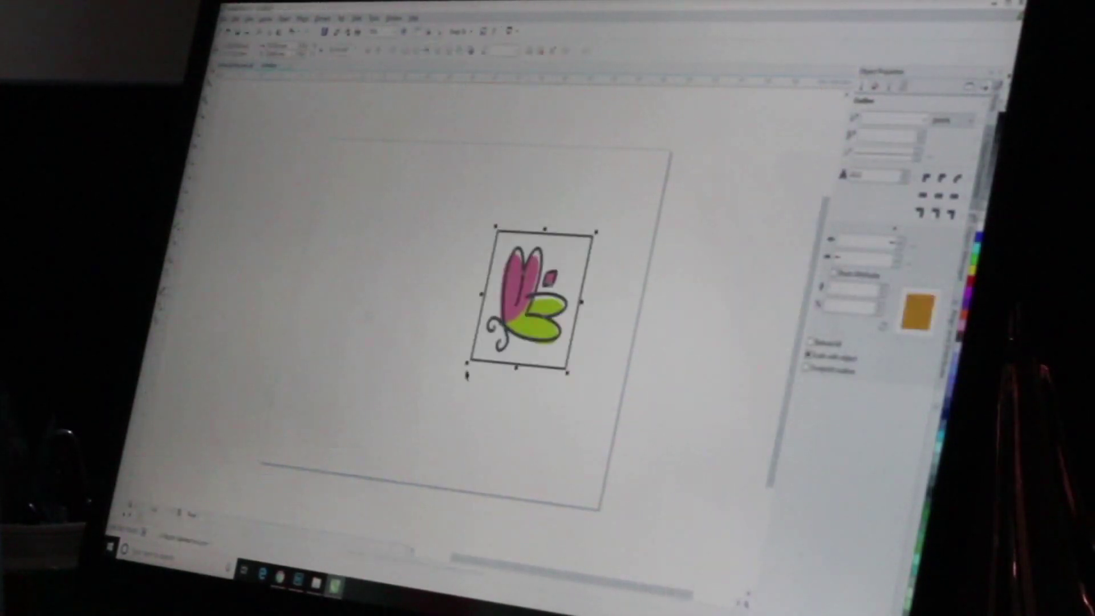
scroll(444, 315, "up", 5)
scroll(505, 318, "down", 3)
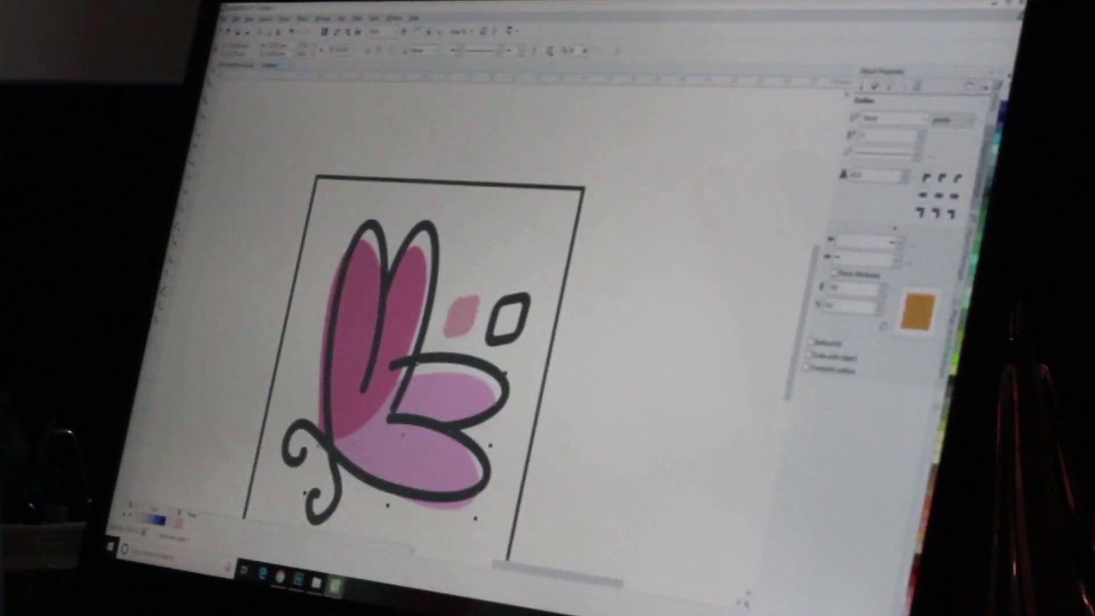
scroll(372, 402, "down", 3)
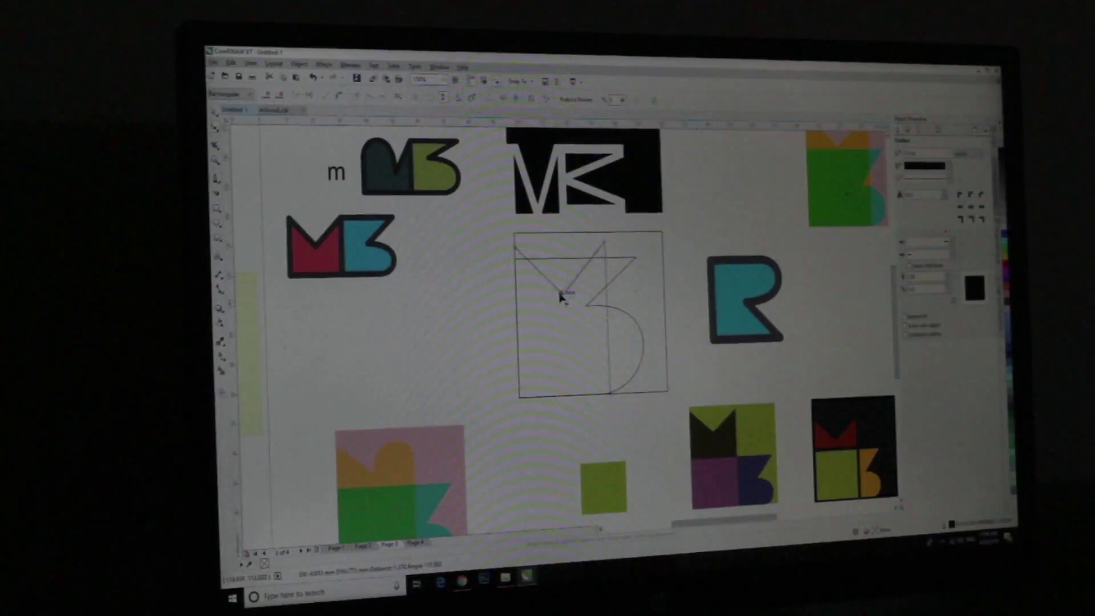
scroll(560, 296, "down", 3)
scroll(565, 299, "up", 3)
Step: Select the centre MB monogram, now filled green, red and black, with the Pick tool
left_click(587, 323)
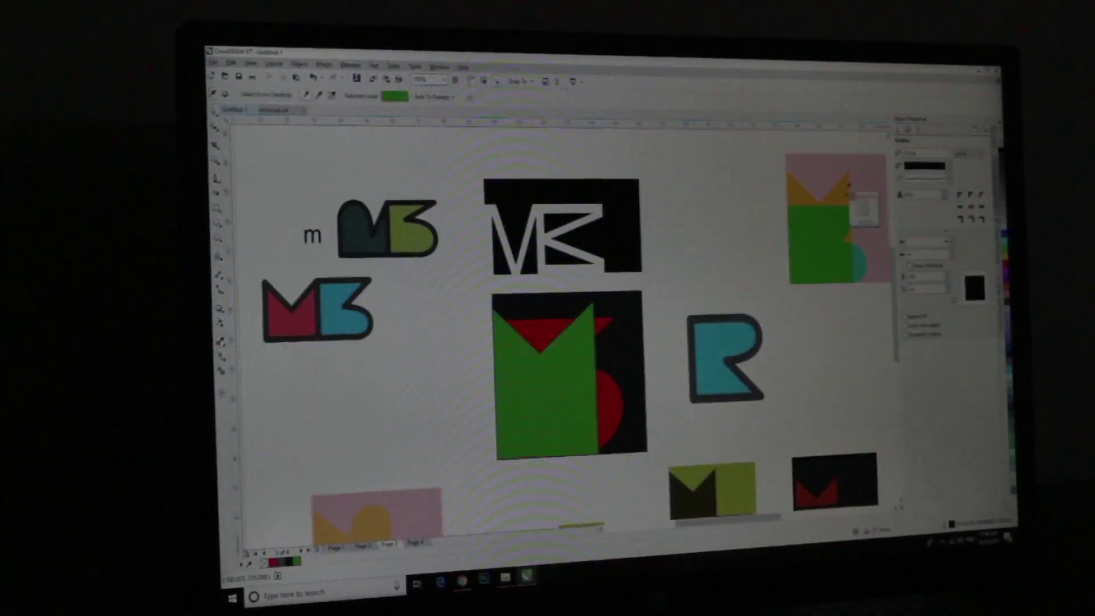